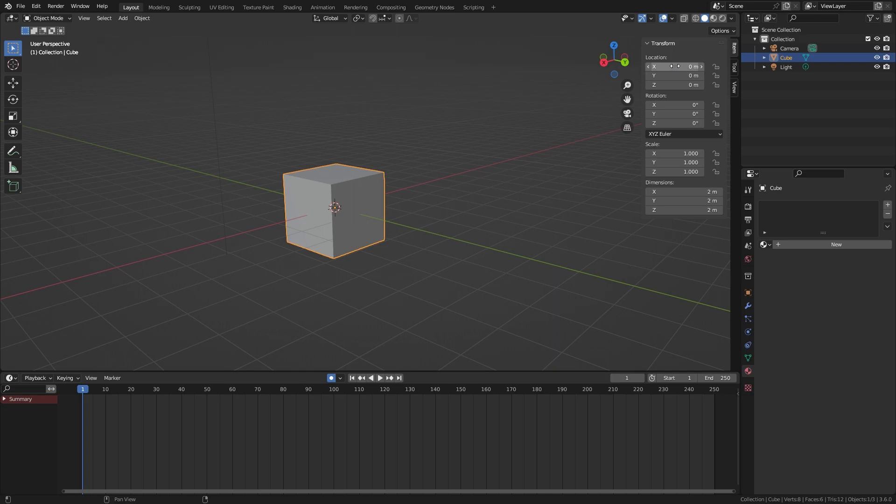
Step: Keyframe the cube's location at frame 1 and auto-key it at frame 30 after moving it to about 6.17 m along X
{"action": "key", "text": "i"}
{"action": "left_click_drag", "start_coordinate": [84, 393], "coordinate": [158, 396]}
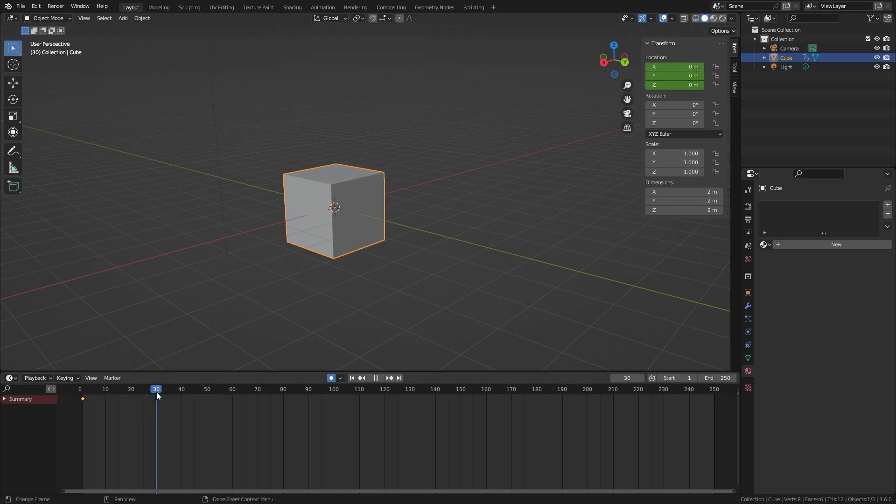
{"action": "key", "text": "g"}
{"action": "key", "text": "x"}
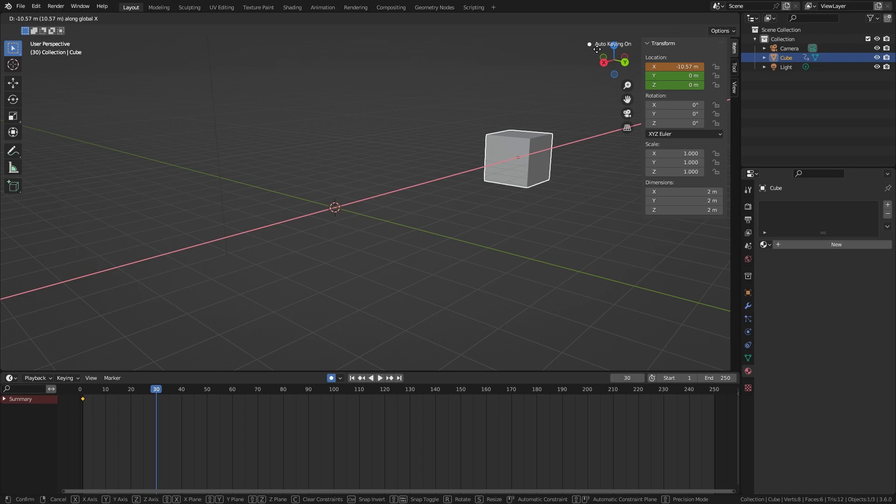
{"action": "left_click", "coordinate": [190, 178]}
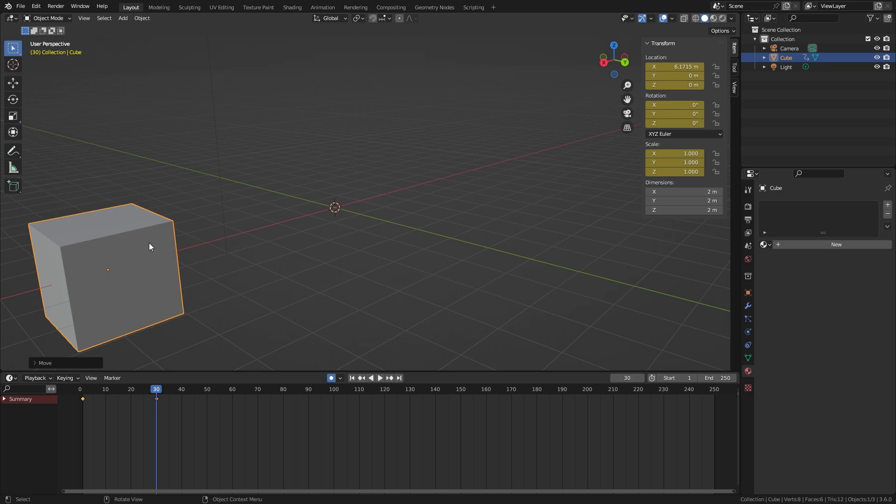
Step: Play the cube's movement from frame 1 and return the playhead to the start of the timeline
{"action": "left_click_drag", "start_coordinate": [156, 395], "coordinate": [84, 392]}
{"action": "key", "text": "space"}
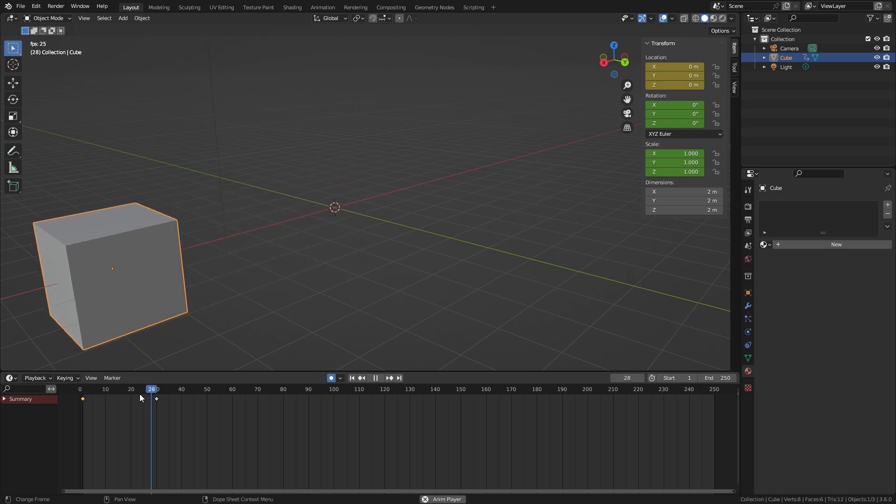
{"action": "left_click_drag", "start_coordinate": [139, 393], "coordinate": [82, 398]}
{"action": "key", "text": "space"}
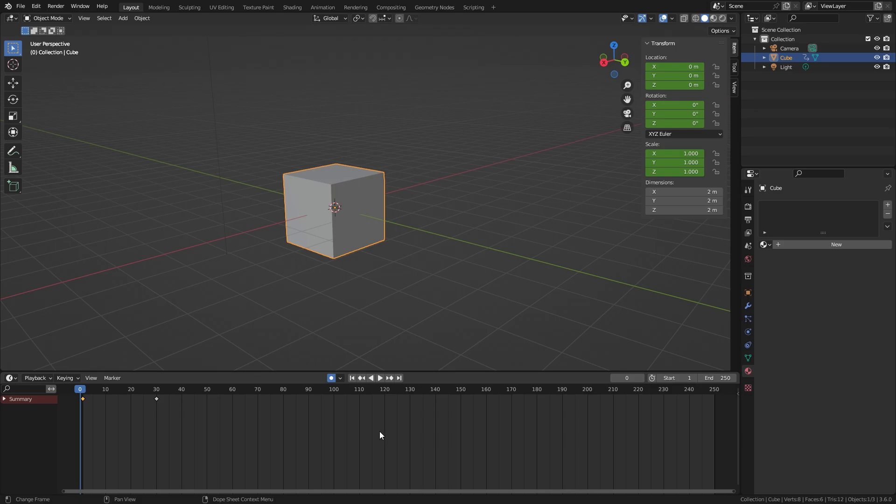
Step: Jump the playhead back and forth between the cube's keyframes at frames 1 and 30
{"action": "key", "text": "Down"}
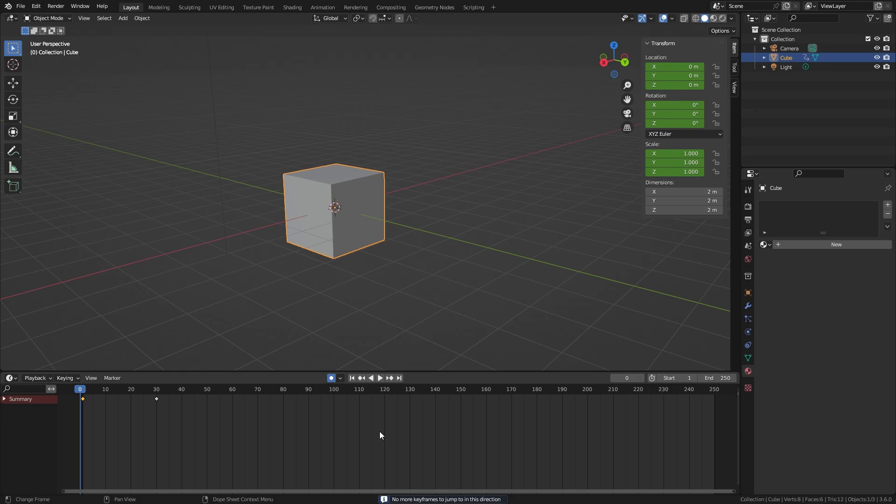
{"action": "key", "text": "Up"}
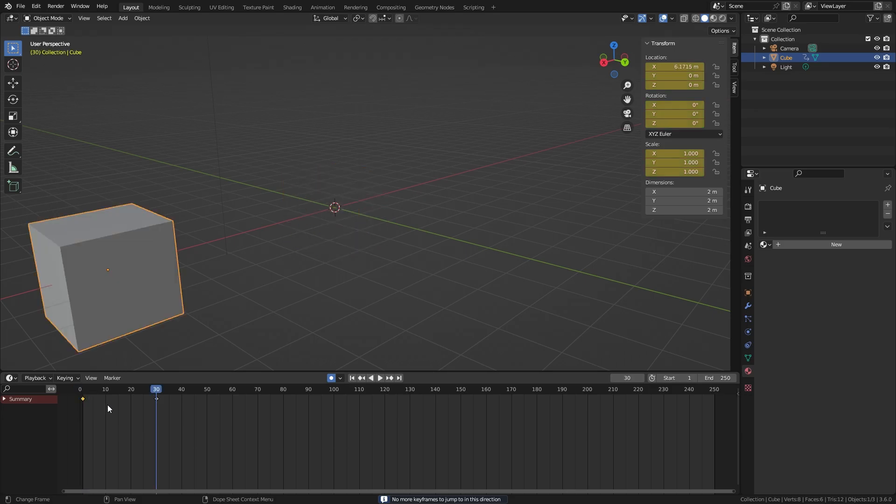
{"action": "key", "text": "Down"}
{"action": "key", "text": "Up"}
{"action": "key", "text": "Down"}
{"action": "key", "text": "Up"}
{"action": "key", "text": "Up"}
{"action": "key", "text": "Down"}
{"action": "key", "text": "Up"}
{"action": "key", "text": "Down"}
{"action": "key", "text": "Up"}
{"action": "key", "text": "Down"}
{"action": "key", "text": "Up"}
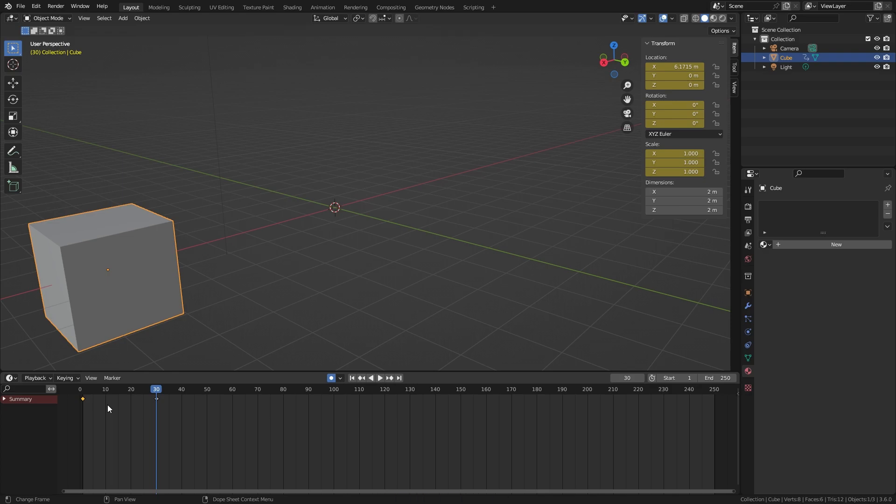
Step: Move the playhead backward one frame at a time from frame 30 to frame 3
{"action": "key", "text": "Left"}
{"action": "key", "text": "Left"}
{"action": "key", "text": "Left"}
{"action": "key", "text": "Left"}
{"action": "key", "text": "Left"}
{"action": "key", "text": "Left"}
{"action": "key", "text": "Left"}
{"action": "key", "text": "Left"}
{"action": "key", "text": "Left"}
{"action": "key", "text": "Left"}
{"action": "key", "text": "Left"}
{"action": "key", "text": "Left"}
{"action": "key", "text": "Left"}
{"action": "key", "text": "Left"}
{"action": "key", "text": "Left"}
{"action": "key", "text": "Left"}
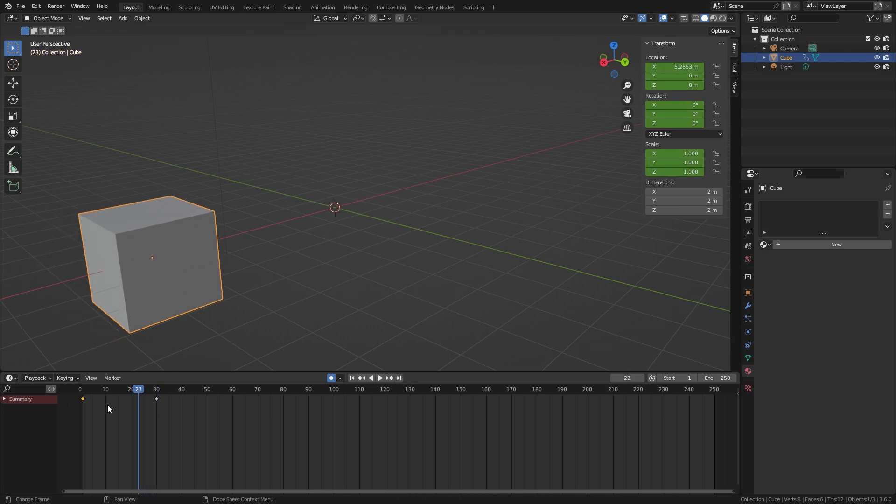
{"action": "key", "text": "Left"}
{"action": "key", "text": "Left"}
{"action": "key", "text": "Left"}
{"action": "key", "text": "Left"}
{"action": "key", "text": "Left"}
{"action": "key", "text": "Left"}
{"action": "key", "text": "Left"}
{"action": "key", "text": "Left"}
{"action": "key", "text": "Left"}
{"action": "key", "text": "Left"}
{"action": "key", "text": "Left"}
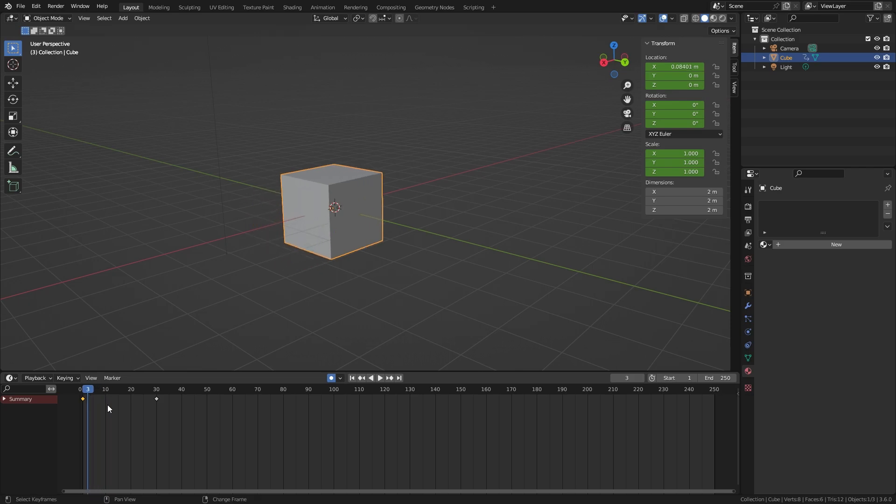
Step: Jump the playhead to the end frame of the playback range and back to its start frame
{"action": "key", "text": "shift+Right"}
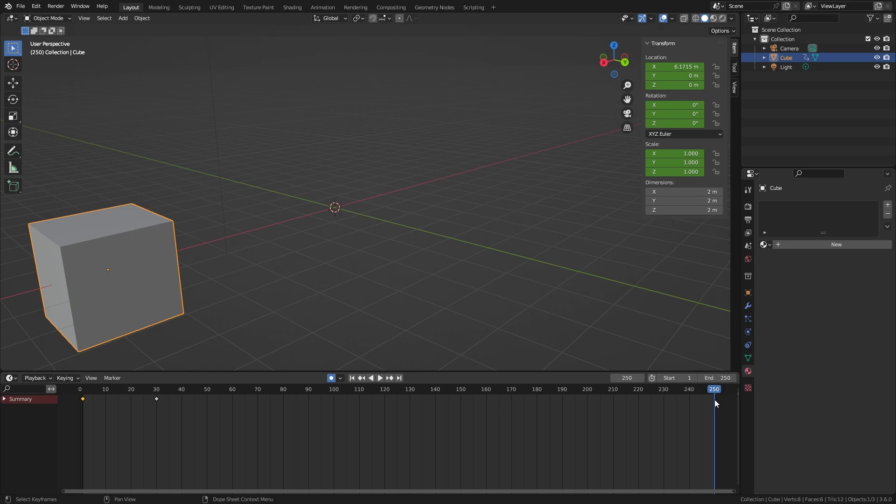
{"action": "key", "text": "shift+Left"}
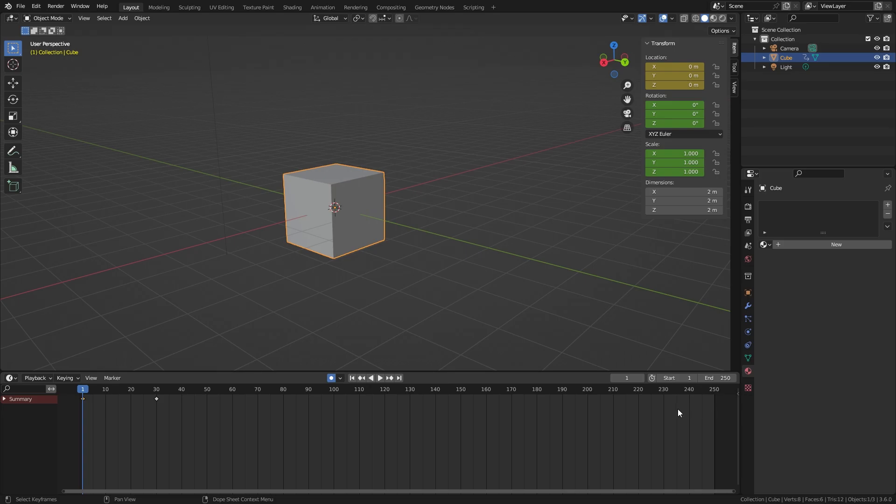
Step: Set the end frame of the playback range to 30, matching the playhead at the second keyframe
{"action": "left_click_drag", "start_coordinate": [169, 390], "coordinate": [157, 392]}
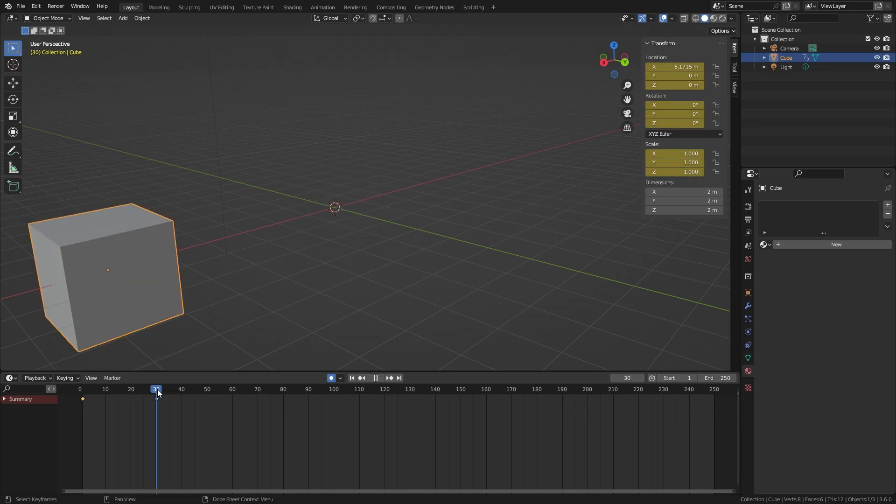
{"action": "left_click_drag", "start_coordinate": [718, 378], "coordinate": [611, 378]}
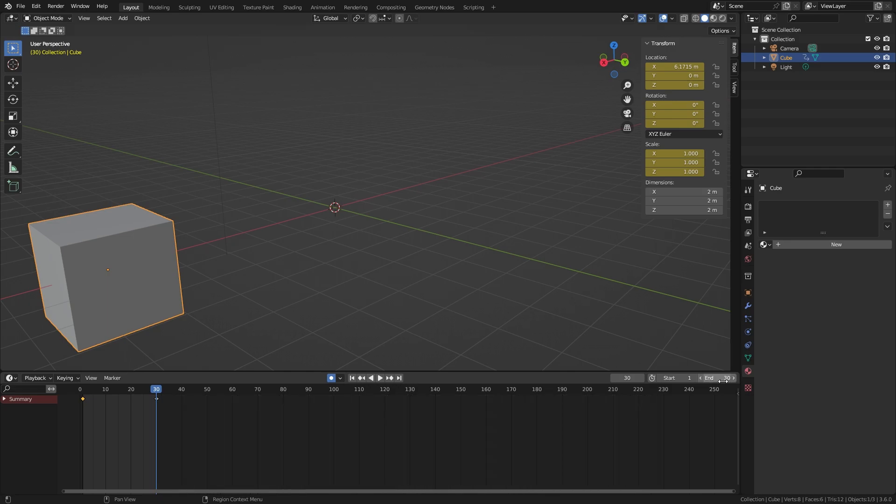
{"action": "key", "text": "ctrl+End"}
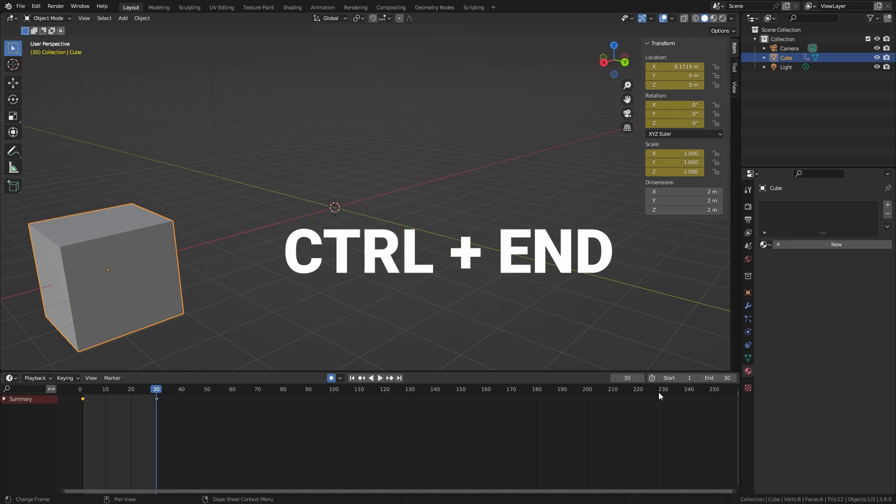
{"action": "mouse_move", "coordinate": [157, 390]}
{"action": "left_mouse_down"}
{"action": "mouse_move", "coordinate": [309, 393]}
{"action": "mouse_move", "coordinate": [156, 404]}
{"action": "left_mouse_up"}
{"action": "key", "text": "ctrl+End"}
{"action": "key", "text": "space"}
{"action": "key", "text": "space"}
{"action": "key", "text": "ctrl+End"}
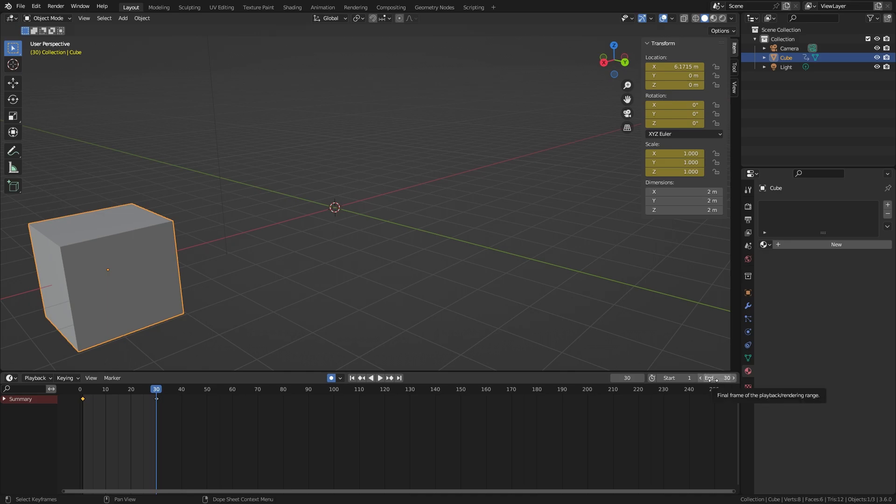
{"action": "left_click_drag", "start_coordinate": [681, 379], "coordinate": [715, 379]}
{"action": "key", "text": "ctrl+z"}
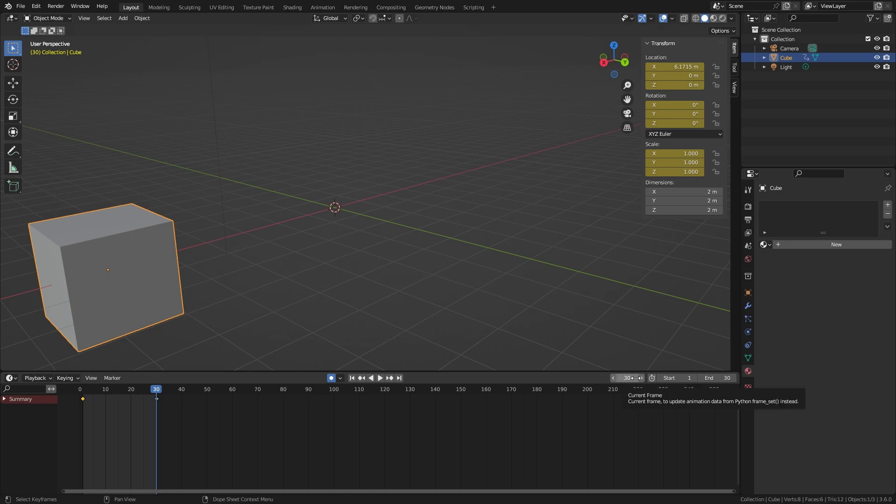
Step: Move the playhead forward one frame at a time, past the end of the playback range, to frame 39
{"action": "key", "text": "Right"}
{"action": "key", "text": "Right"}
{"action": "key", "text": "Right"}
{"action": "key", "text": "Right"}
{"action": "key", "text": "Right"}
{"action": "key", "text": "Right"}
{"action": "key", "text": "Right"}
{"action": "key", "text": "Right"}
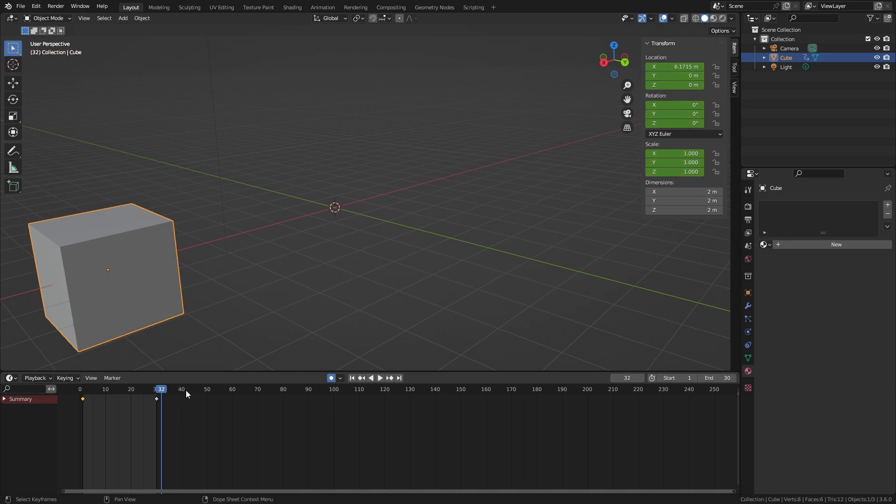
{"action": "key", "text": "Right"}
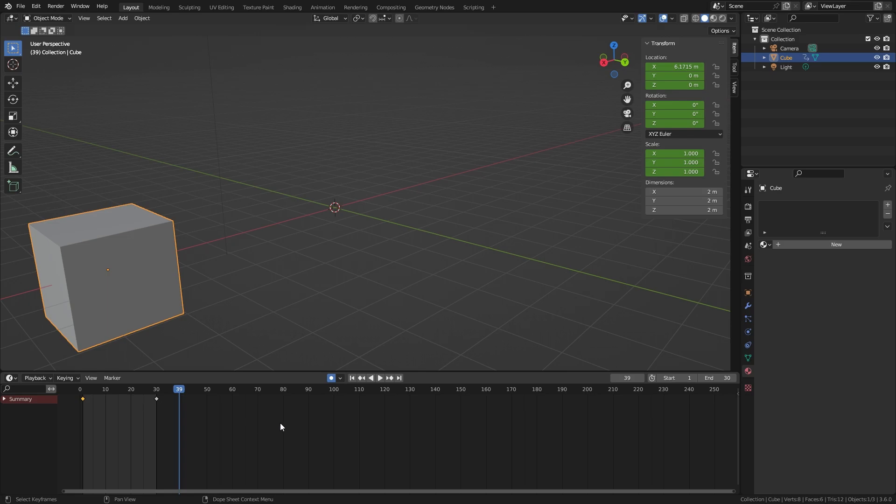
Step: Play the shortened animation loop and stop it
{"action": "key", "text": "space"}
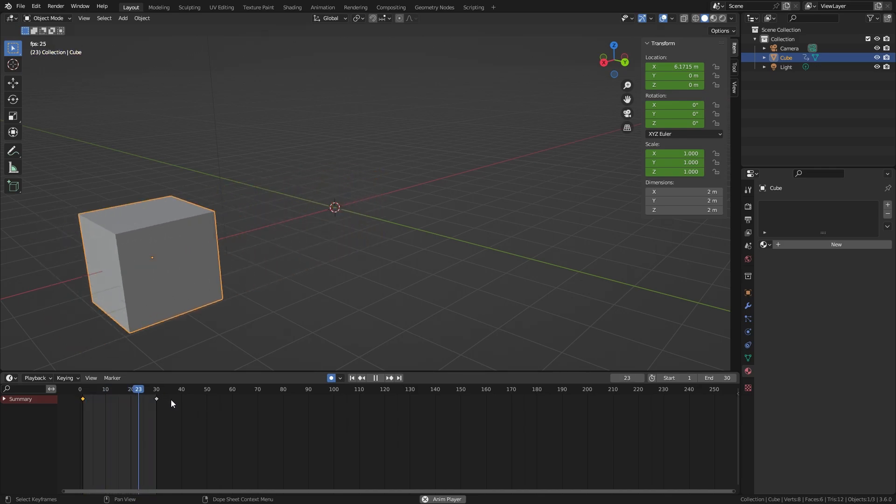
{"action": "key", "text": "space"}
{"action": "key", "text": "space"}
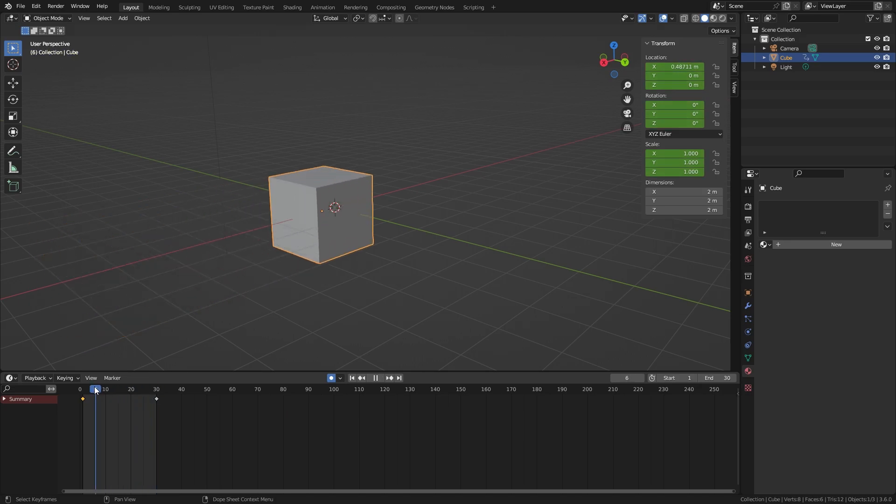
Step: Go to frame 60 and set the cube's X location to 0 m
{"action": "left_click_drag", "start_coordinate": [147, 388], "coordinate": [234, 391]}
{"action": "key", "text": "space"}
{"action": "double_click", "coordinate": [685, 66]}
{"action": "key", "text": "BackSpace"}
{"action": "key", "text": "BackSpace"}
{"action": "key", "text": "BackSpace"}
{"action": "key", "text": "BackSpace"}
{"action": "key", "text": "BackSpace"}
{"action": "key", "text": "BackSpace"}
{"action": "key", "text": "BackSpace"}
{"action": "key", "text": "BackSpace"}
{"action": "key", "text": "BackSpace"}
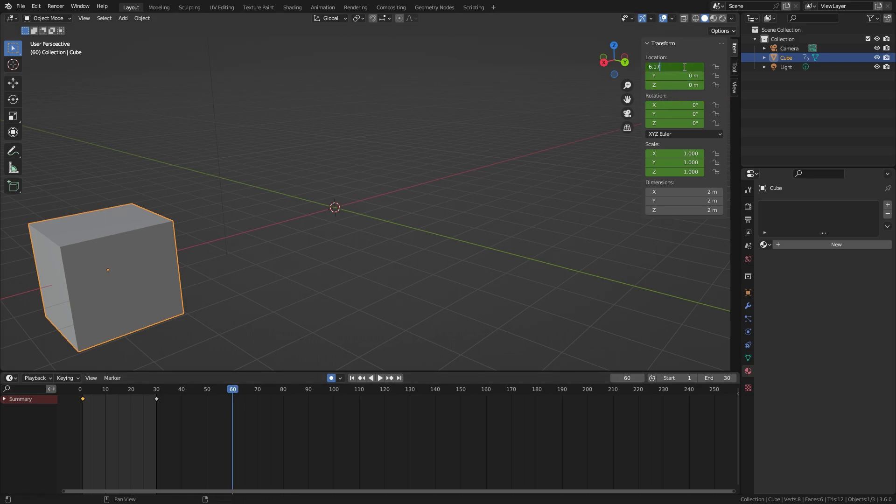
{"action": "type", "text": "0"}
{"action": "key", "text": "Return"}
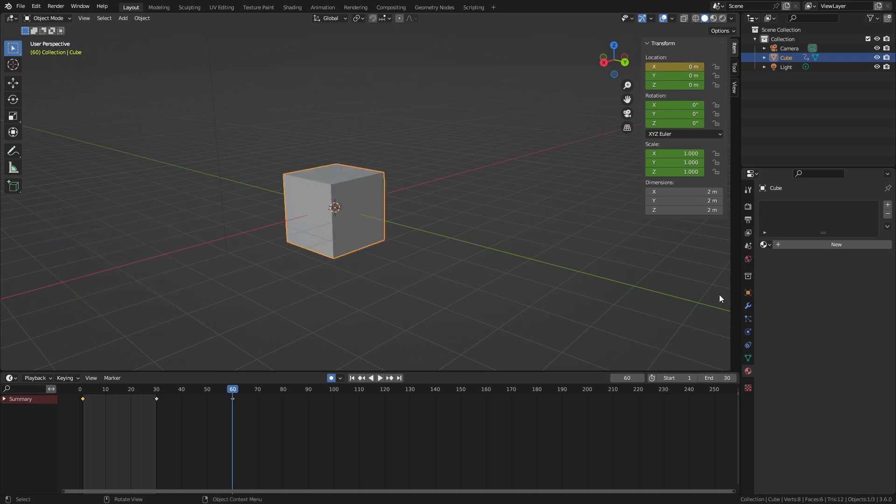
Step: Insert location, rotation and scale keyframes for the cube at frame 60
{"action": "key", "text": "i"}
{"action": "key", "text": "i"}
{"action": "key", "text": "i"}
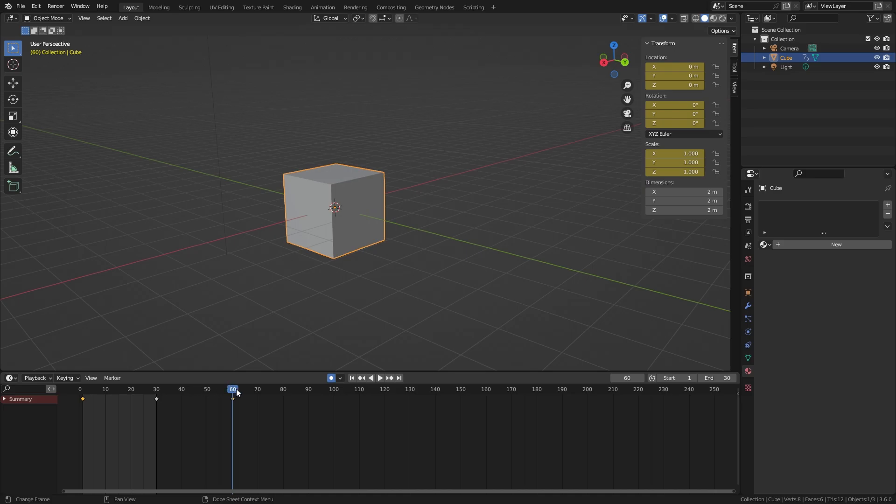
Step: Set the end frame of the playback range to 59, one frame before the last keyframe
{"action": "key", "text": "ctrl+End"}
{"action": "mouse_move", "coordinate": [228, 390]}
{"action": "left_mouse_down"}
{"action": "mouse_move", "coordinate": [78, 392]}
{"action": "mouse_move", "coordinate": [233, 393]}
{"action": "left_mouse_up"}
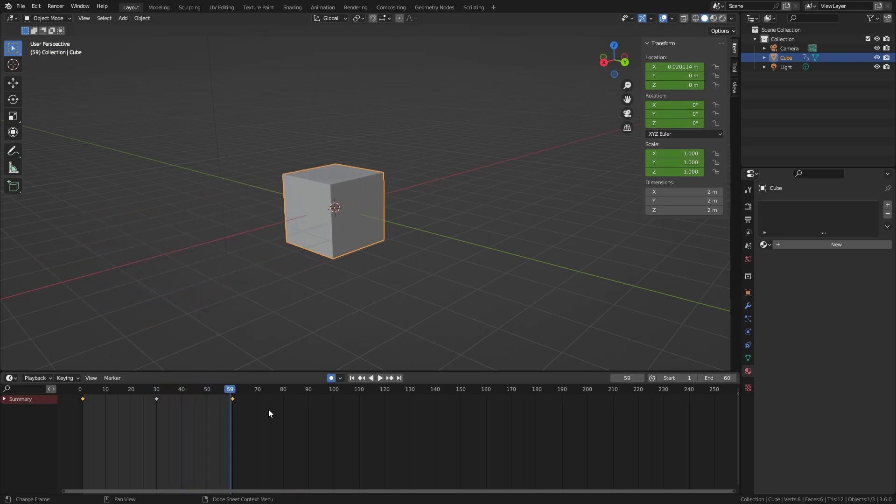
{"action": "key", "text": "ctrl+End"}
Step: Play and stop the looping cube animation to check its back-and-forth motion
{"action": "left_click_drag", "start_coordinate": [228, 391], "coordinate": [224, 391]}
{"action": "key", "text": "space"}
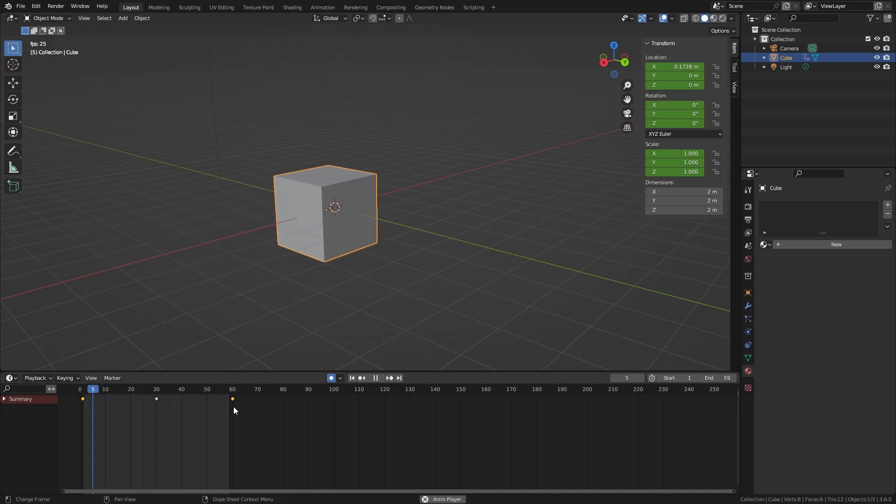
{"action": "key", "text": "space"}
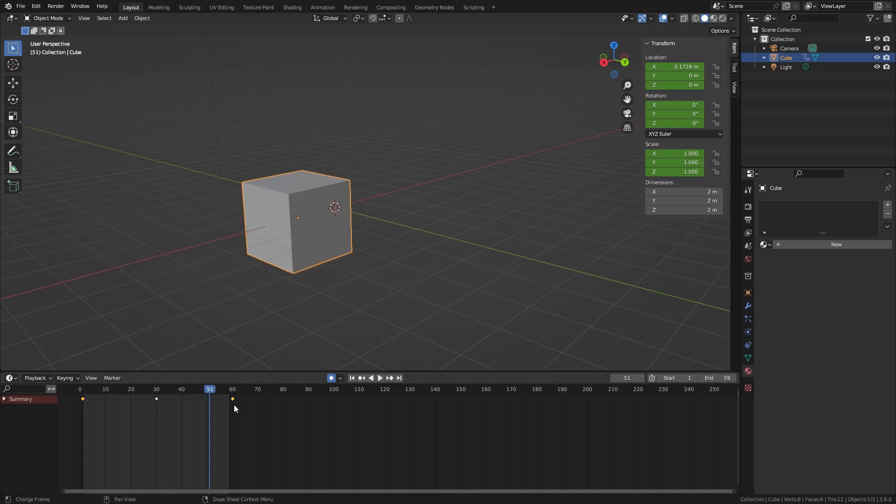
{"action": "left_click", "coordinate": [381, 377]}
{"action": "left_click", "coordinate": [381, 378]}
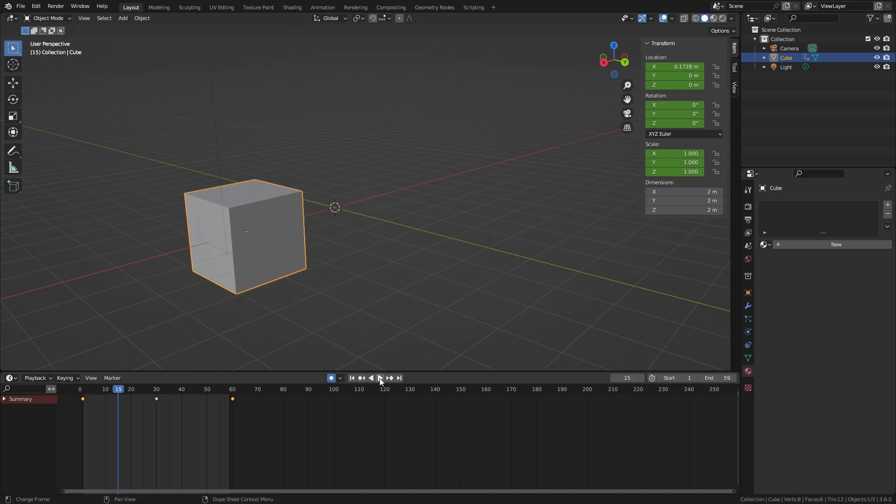
Step: Jump through the following keyframes and both ends of the playback range, and open the auto-keying options
{"action": "left_click", "coordinate": [388, 378]}
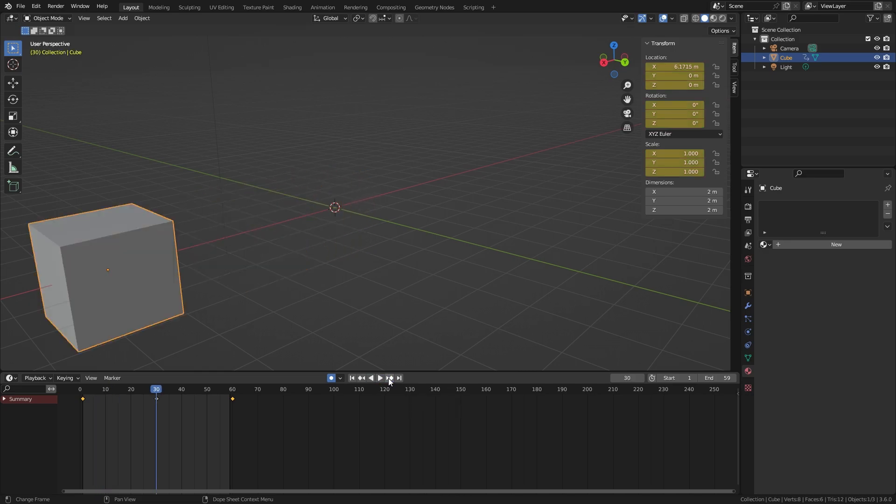
{"action": "left_click", "coordinate": [388, 378]}
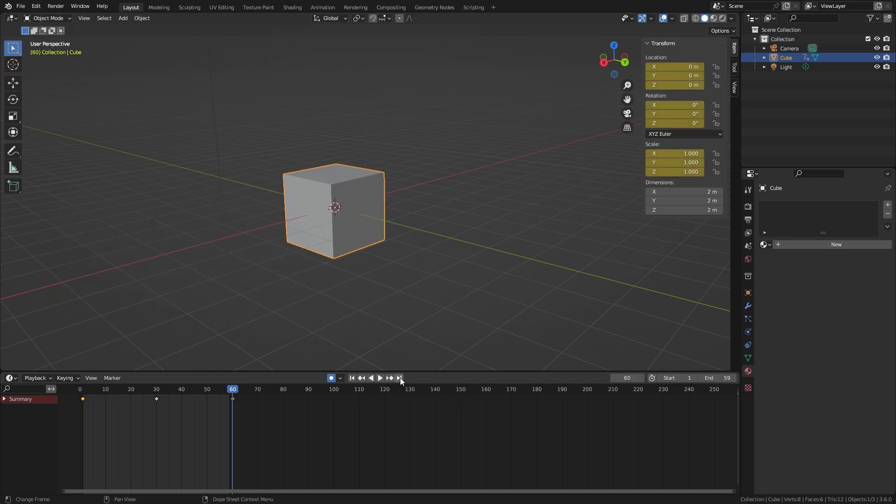
{"action": "left_click", "coordinate": [399, 378]}
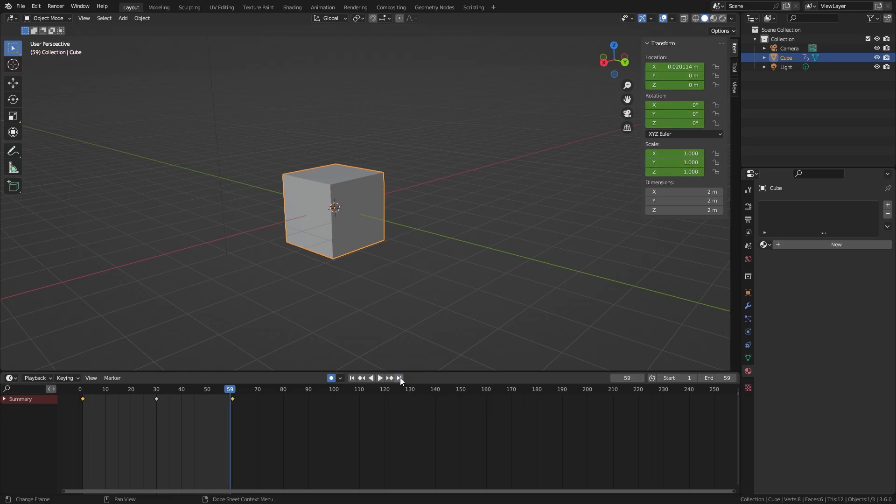
{"action": "left_click", "coordinate": [353, 379]}
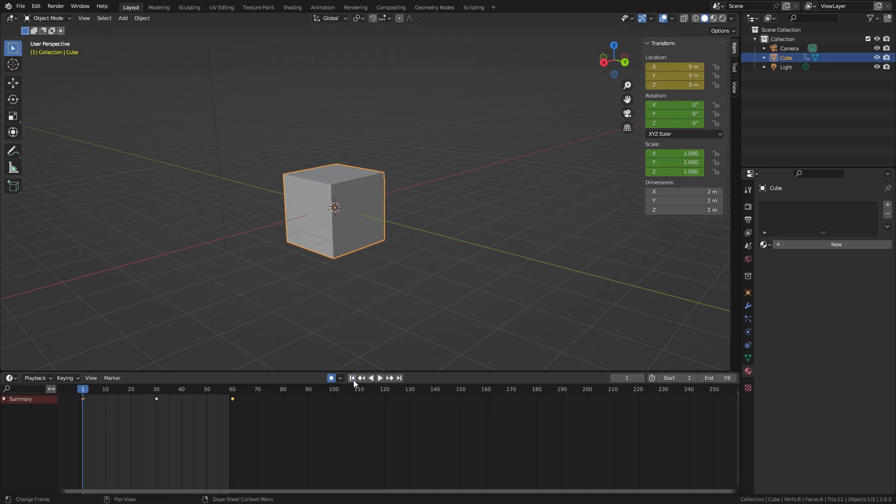
{"action": "left_click", "coordinate": [342, 379]}
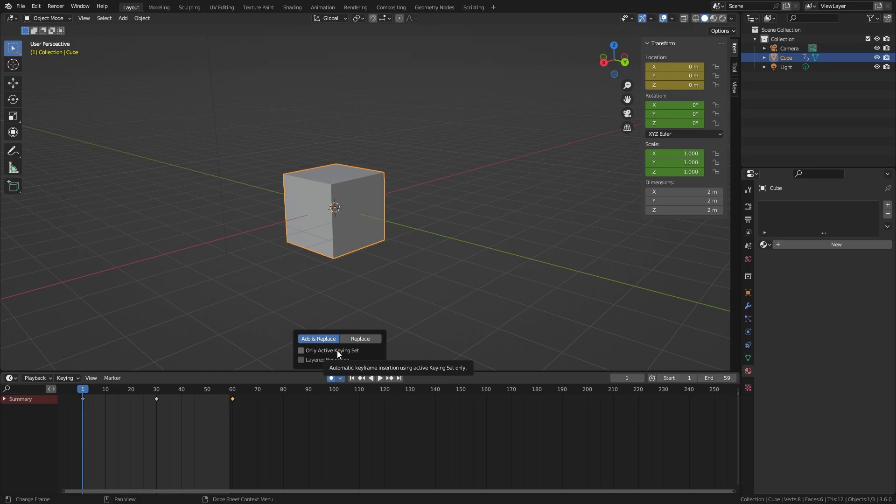
Step: Expand the Summary fully to show every animated channel of the cube down to Z Scale
{"action": "left_click", "coordinate": [4, 399], "text": "ctrl"}
{"action": "scroll", "coordinate": [13, 427], "scroll_direction": "down", "scroll_amount": 2}
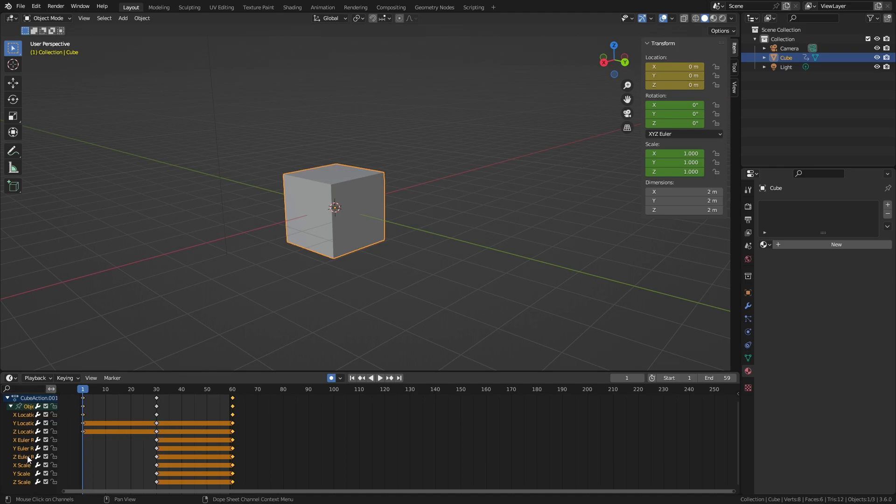
Step: Lock and unlock the cube's X and Y Euler Rotation channels
{"action": "left_click", "coordinate": [54, 447]}
{"action": "left_click", "coordinate": [54, 445]}
{"action": "left_click", "coordinate": [54, 441]}
{"action": "left_click", "coordinate": [55, 449]}
{"action": "left_click", "coordinate": [54, 448]}
{"action": "left_click", "coordinate": [53, 441]}
Step: Move the playhead to frame 14 and deselect all keyframes
{"action": "left_click_drag", "start_coordinate": [83, 390], "coordinate": [116, 393]}
{"action": "left_click", "coordinate": [85, 451]}
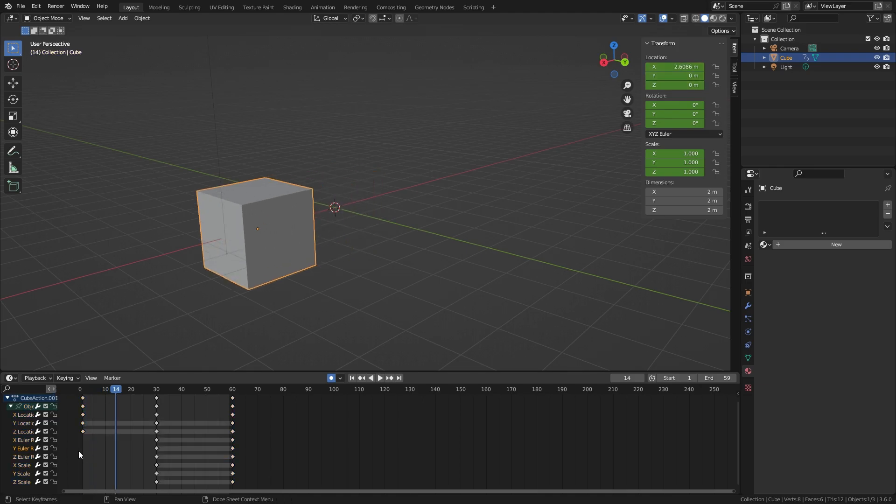
Step: Widen the timeline's channel list to show full channel names and enable all channels under Object Transforms
{"action": "left_click_drag", "start_coordinate": [56, 442], "coordinate": [153, 448]}
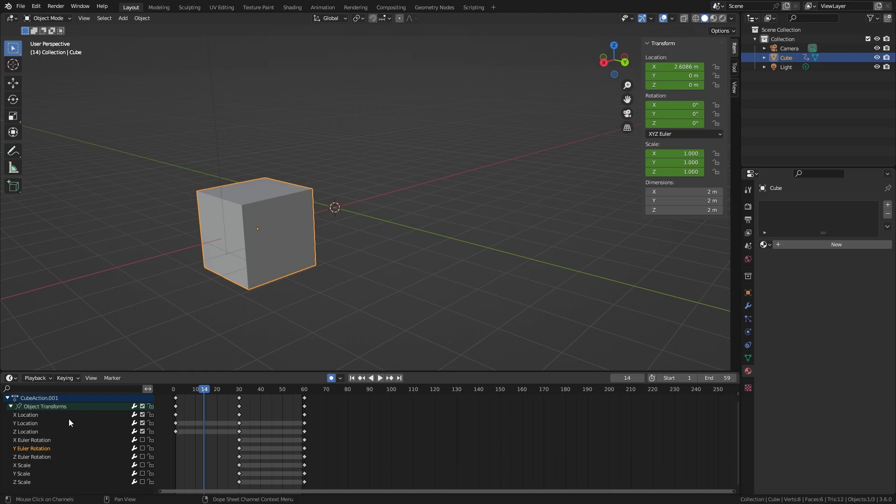
{"action": "left_click", "coordinate": [142, 406]}
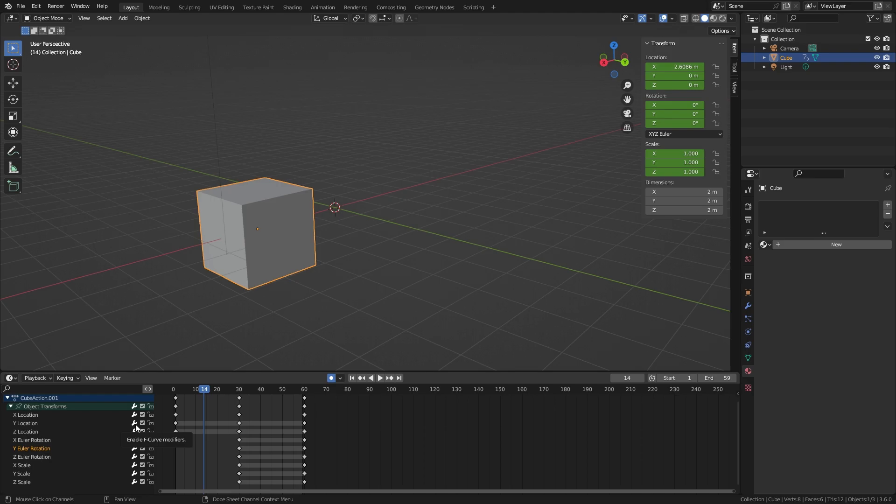
Step: Look at the cube's modifier properties and the action settings in the timeline's sidebar
{"action": "left_click", "coordinate": [748, 306]}
{"action": "left_click", "coordinate": [805, 205]}
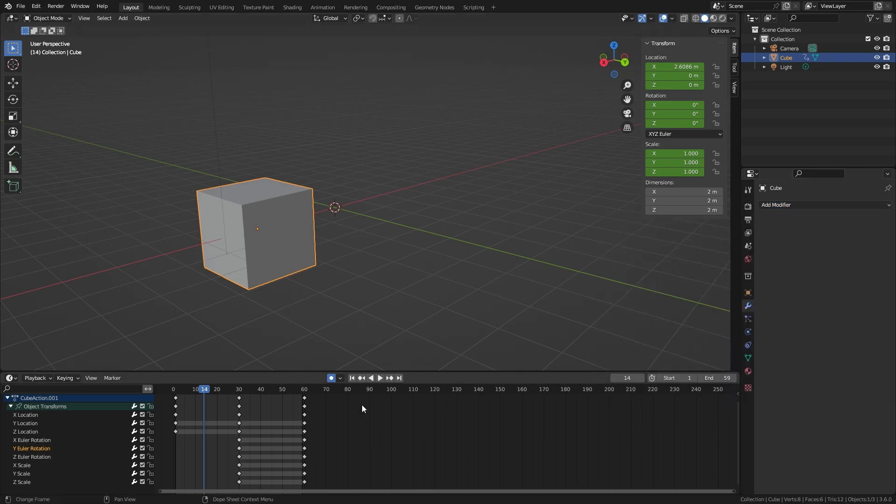
{"action": "key", "text": "n"}
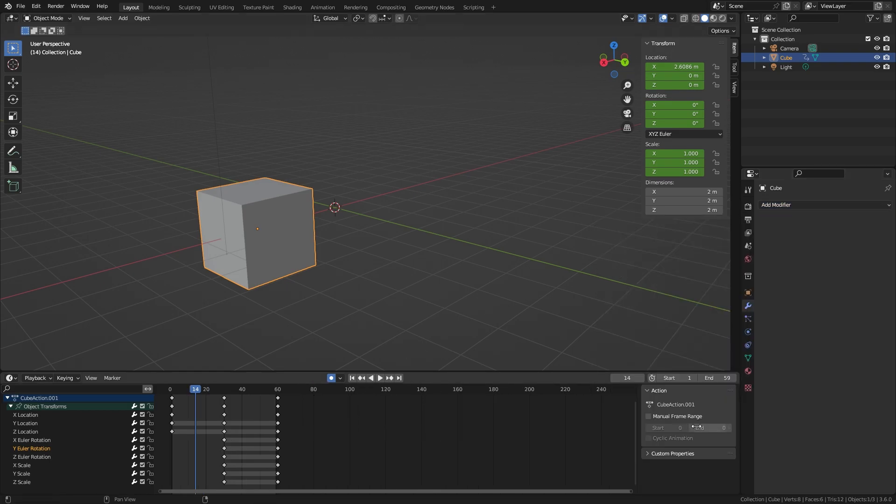
Step: Select the cube's first X Location keyframe and look through the keyframe interpolation modes without applying one
{"action": "left_click", "coordinate": [171, 415]}
{"action": "key", "text": "ctrl+bracketright"}
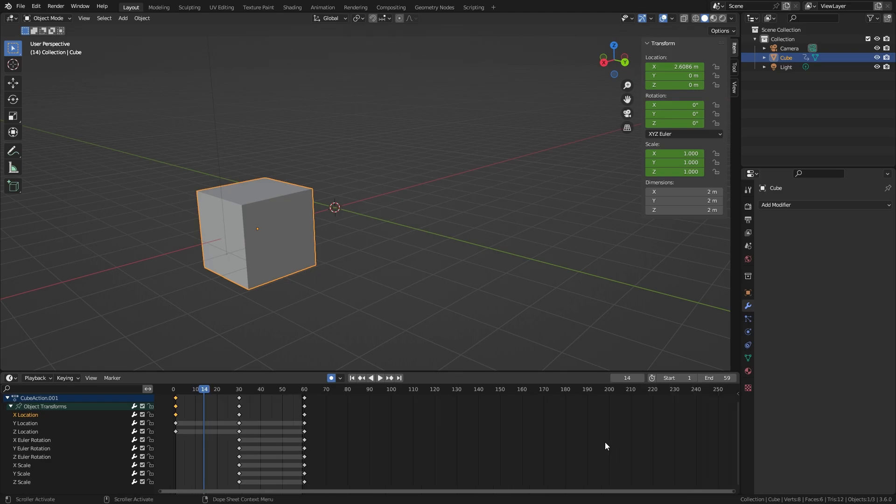
{"action": "key", "text": "ctrl+bracketright"}
{"action": "key", "text": "ctrl+bracketright"}
{"action": "key", "text": "ctrl+bracketright"}
{"action": "key", "text": "ctrl+bracketright"}
{"action": "key", "text": "t"}
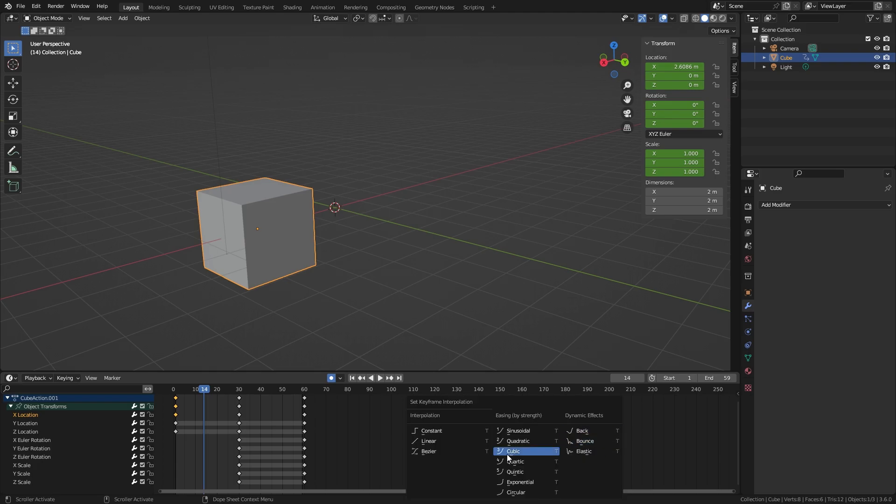
{"action": "left_click", "coordinate": [441, 430]}
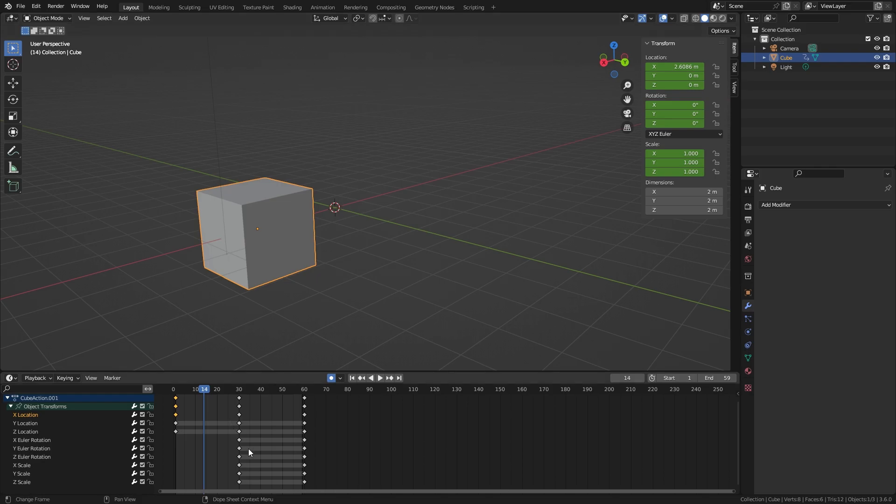
{"action": "key", "text": "t"}
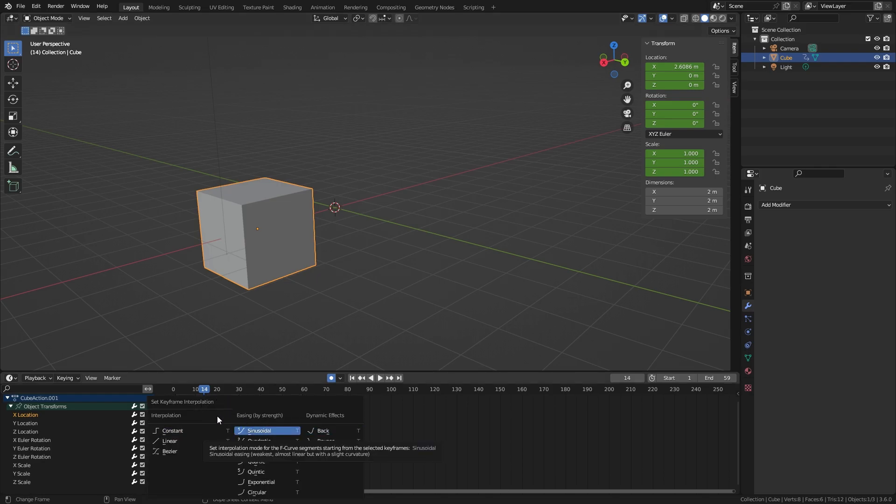
{"action": "left_click", "coordinate": [364, 242]}
Step: Split the 3D viewport horizontally across its middle using the timeline's area options
{"action": "left_click", "coordinate": [251, 247]}
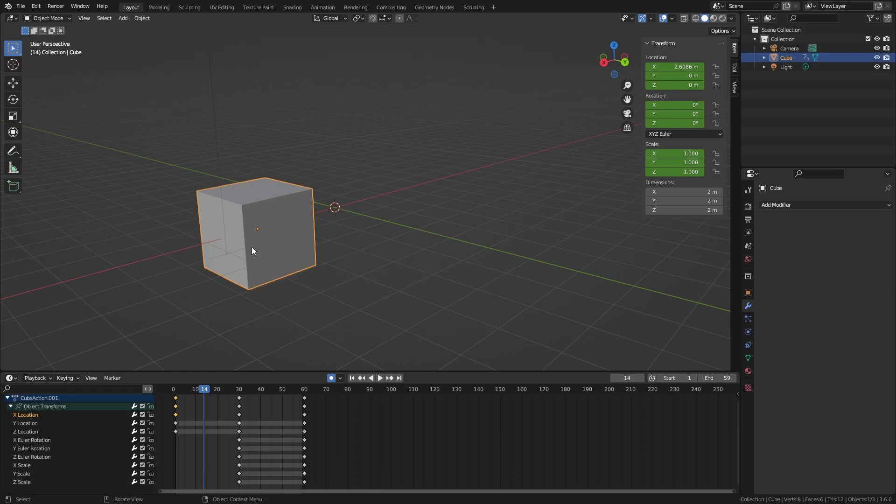
{"action": "left_click", "coordinate": [92, 378]}
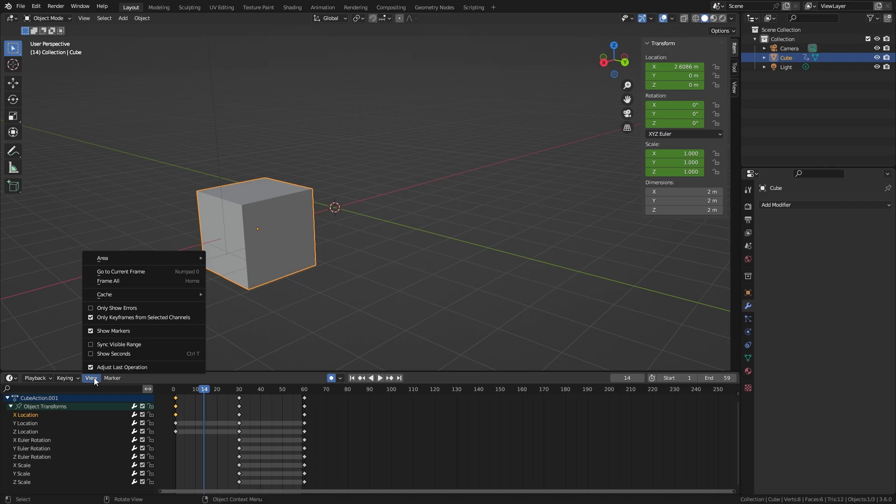
{"action": "mouse_move", "coordinate": [159, 258]}
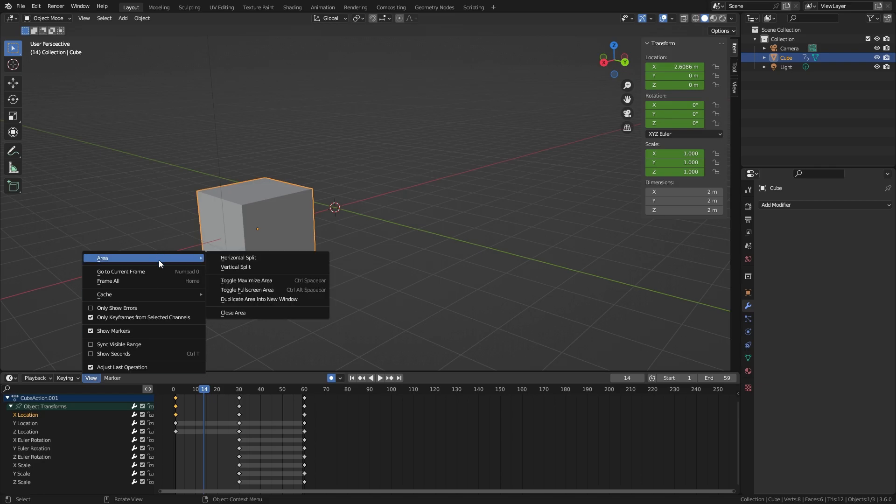
{"action": "left_click", "coordinate": [241, 258]}
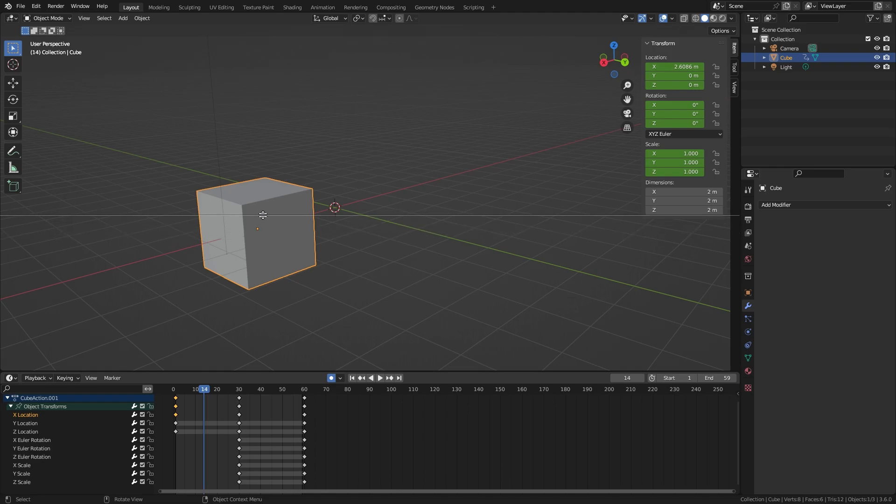
{"action": "left_click", "coordinate": [262, 215]}
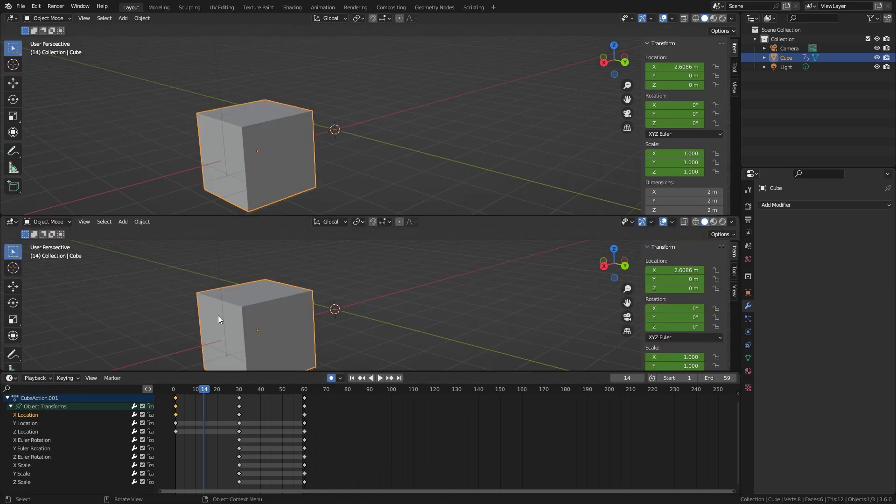
Step: Join the two stacked 3D viewports back into one
{"action": "left_click_drag", "start_coordinate": [11, 197], "coordinate": [7, 230]}
{"action": "left_click", "coordinate": [3, 210]}
{"action": "right_click", "coordinate": [15, 227]}
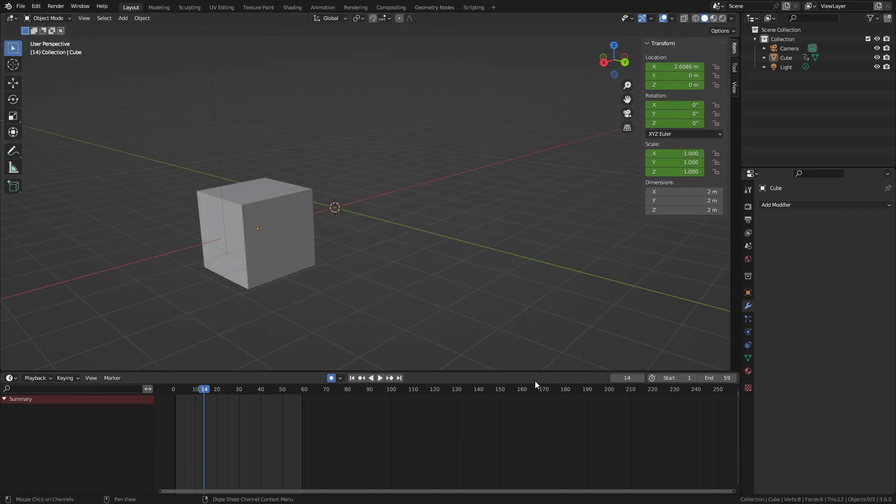
Step: Look through the timeline's keying and playback options and keep Timeline as the editor type
{"action": "left_click", "coordinate": [11, 377]}
{"action": "left_click", "coordinate": [49, 377]}
{"action": "left_click", "coordinate": [66, 378]}
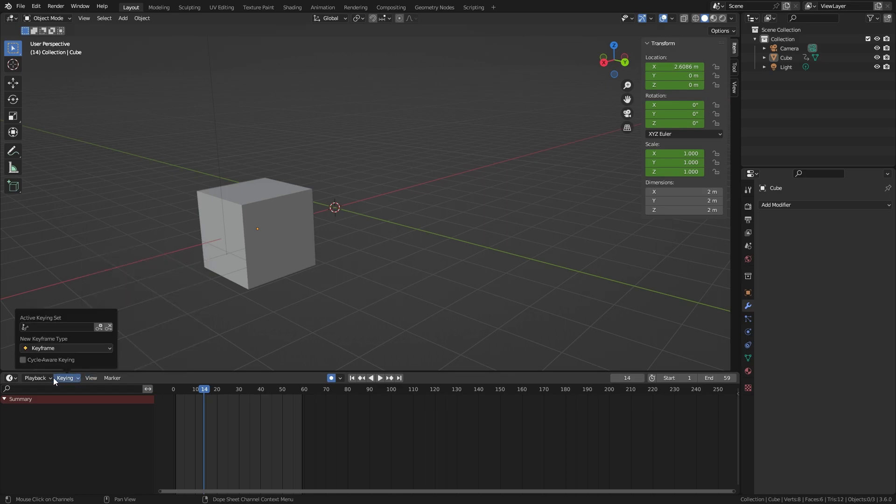
{"action": "left_click", "coordinate": [47, 377]}
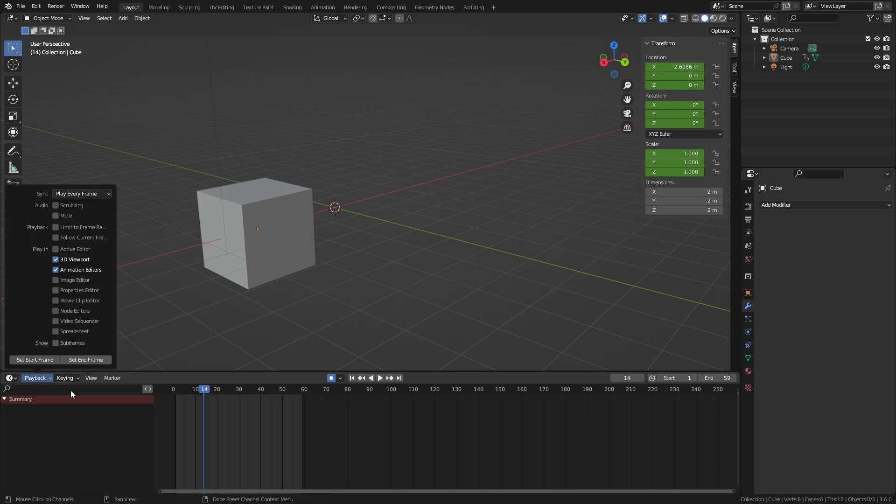
{"action": "left_click", "coordinate": [12, 378]}
{"action": "left_click", "coordinate": [148, 410]}
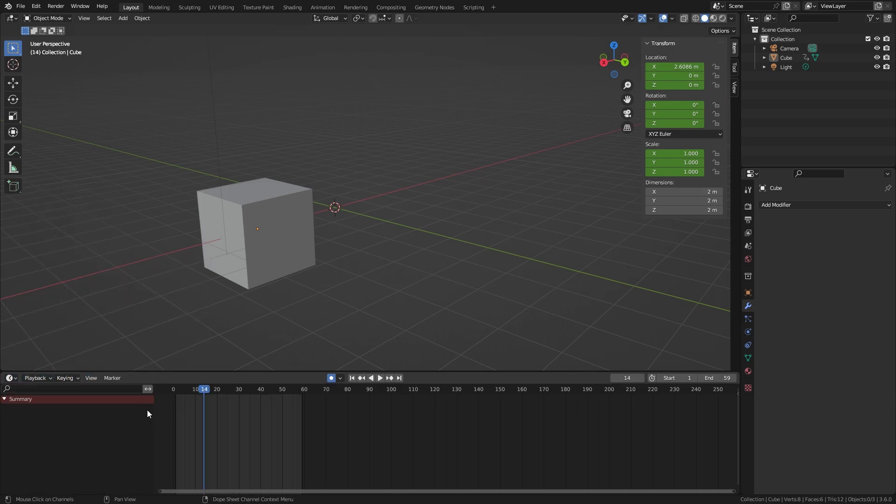
Step: Change the timeline area to the Dope Sheet, view its modes, and return it to the Timeline editor
{"action": "left_click", "coordinate": [12, 378]}
{"action": "left_click", "coordinate": [119, 403]}
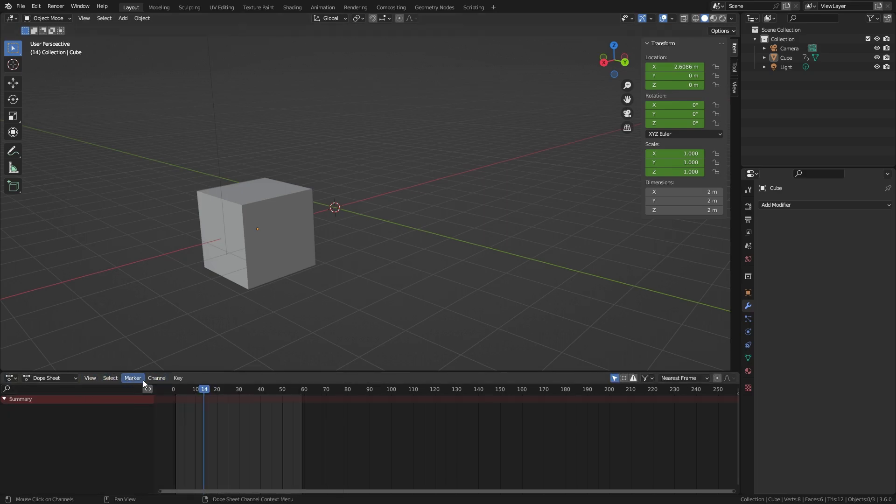
{"action": "left_click", "coordinate": [11, 378]}
{"action": "left_click", "coordinate": [49, 378]}
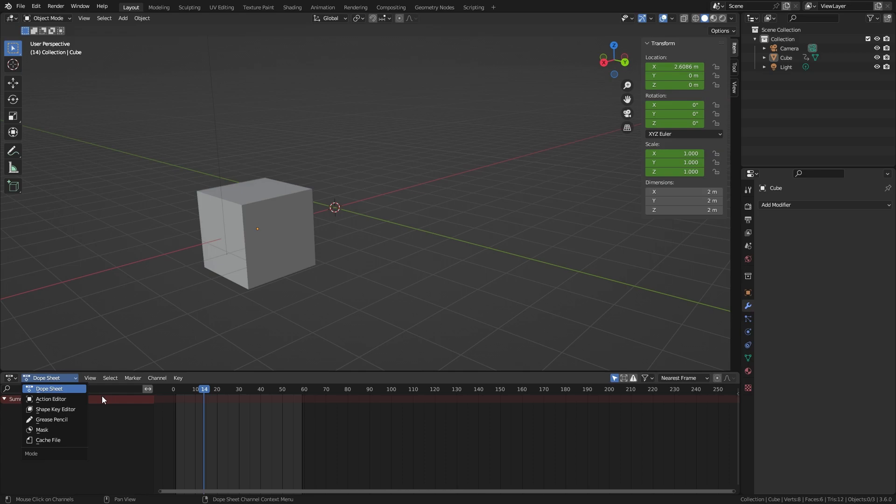
{"action": "left_click", "coordinate": [11, 379]}
{"action": "left_click", "coordinate": [120, 414]}
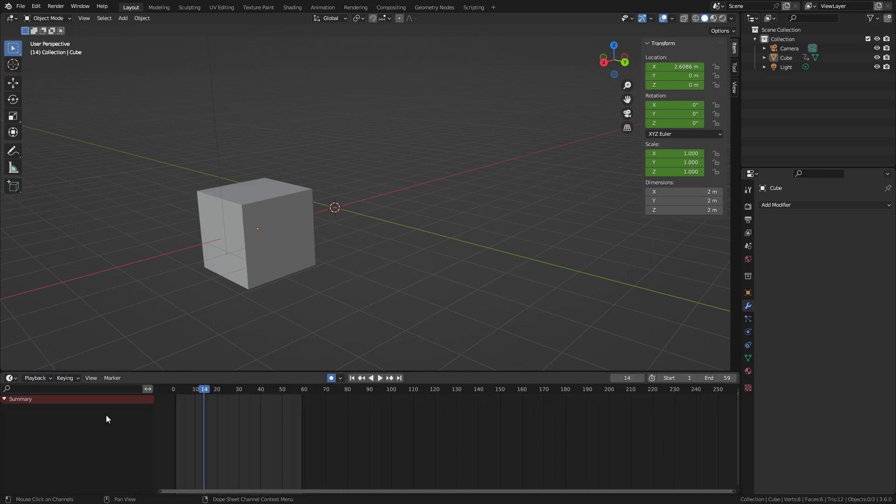
Step: Look through the timeline's view options and add markers at frames 14, 33 and 50
{"action": "left_click", "coordinate": [91, 378]}
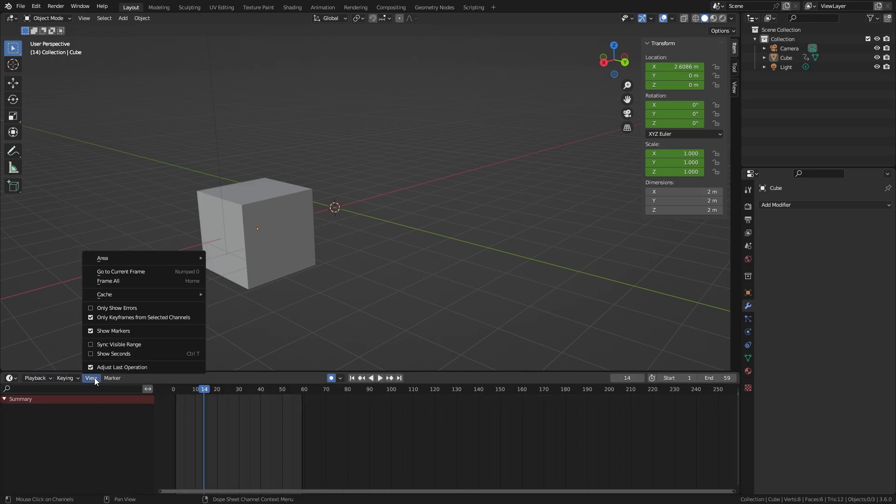
{"action": "mouse_move", "coordinate": [110, 377]}
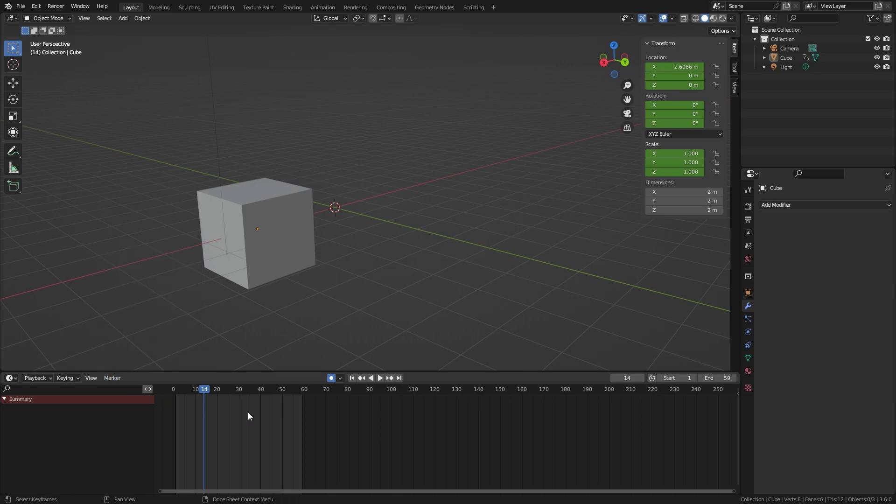
{"action": "key", "text": "m"}
{"action": "left_click_drag", "start_coordinate": [203, 391], "coordinate": [284, 389]}
{"action": "key", "text": "m"}
{"action": "key", "text": "m"}
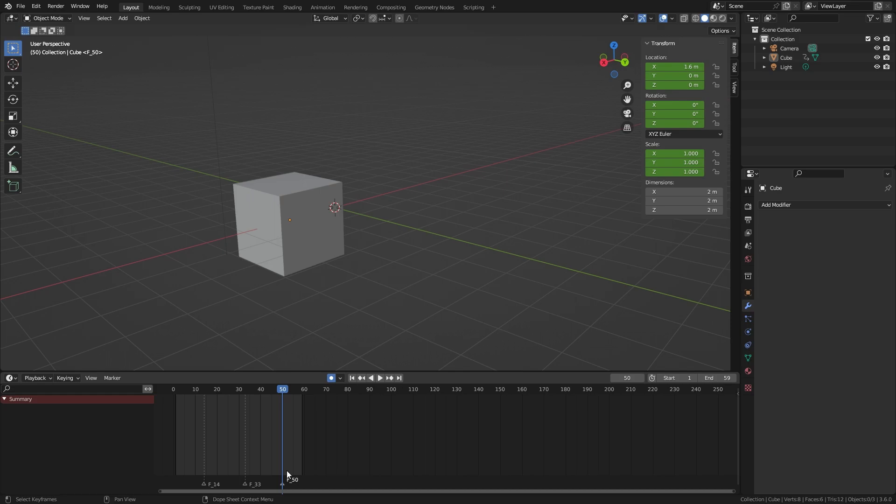
Step: Move the frame 50 marker to an earlier frame and delete all three markers
{"action": "left_click_drag", "start_coordinate": [286, 481], "coordinate": [229, 488]}
{"action": "key", "text": "x"}
{"action": "key", "text": "x"}
{"action": "left_click", "coordinate": [232, 487]}
{"action": "key", "text": "x"}
{"action": "left_click", "coordinate": [246, 483]}
{"action": "left_click", "coordinate": [209, 486]}
{"action": "key", "text": "x"}
{"action": "left_click", "coordinate": [205, 485]}
Step: Return the playhead to frame 0 and look through the keying options and playback sync setting
{"action": "left_click_drag", "start_coordinate": [282, 389], "coordinate": [160, 412]}
{"action": "key", "text": "space"}
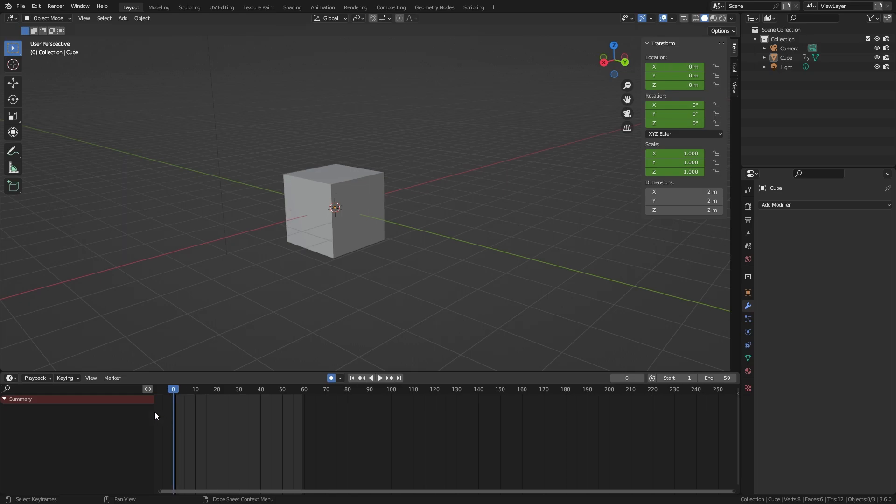
{"action": "left_click", "coordinate": [74, 377]}
{"action": "left_click", "coordinate": [87, 378]}
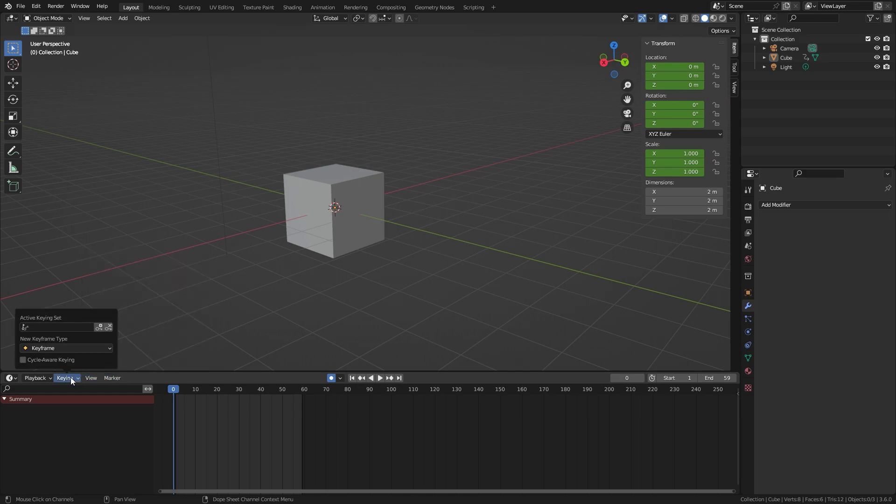
{"action": "left_click", "coordinate": [38, 380]}
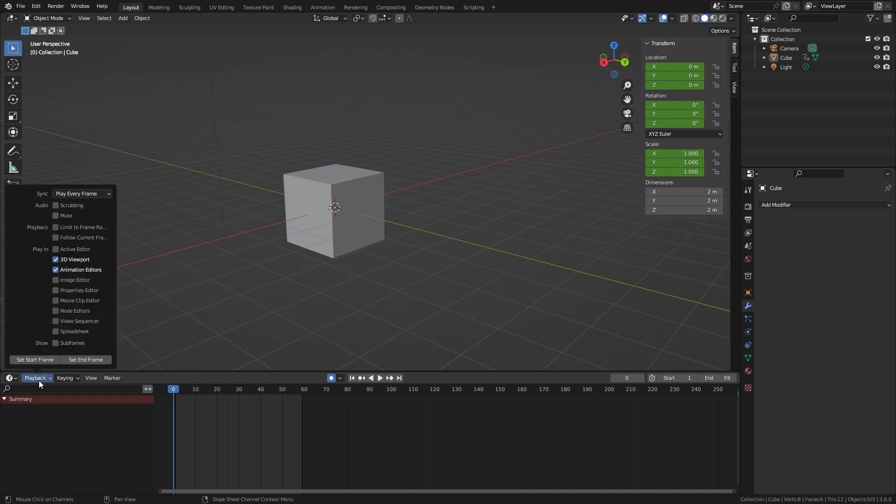
{"action": "left_click", "coordinate": [93, 195]}
Step: Move the playhead to frame 10 and open the context options of the Node Editors playback setting
{"action": "left_click_drag", "start_coordinate": [176, 390], "coordinate": [195, 391]}
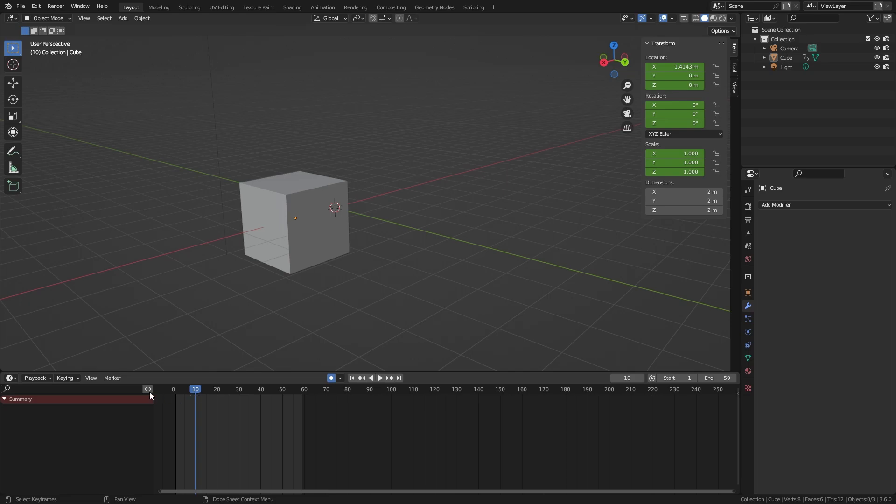
{"action": "left_click", "coordinate": [45, 377]}
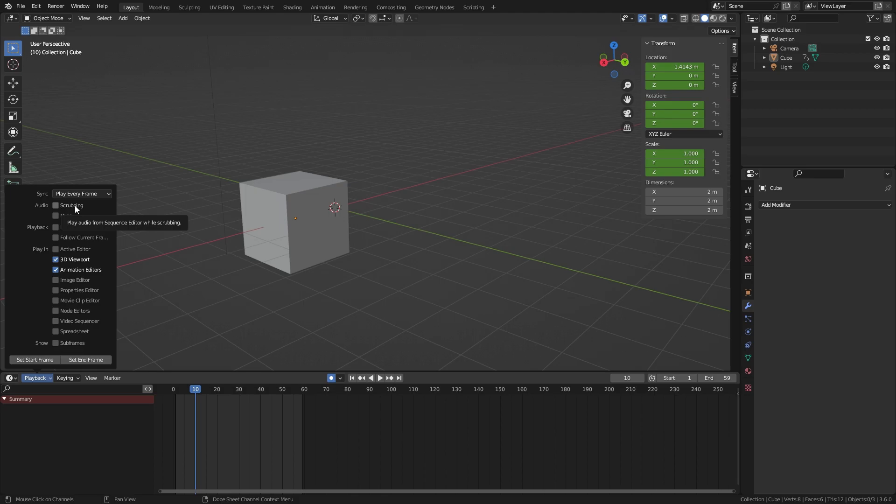
{"action": "right_click", "coordinate": [75, 312]}
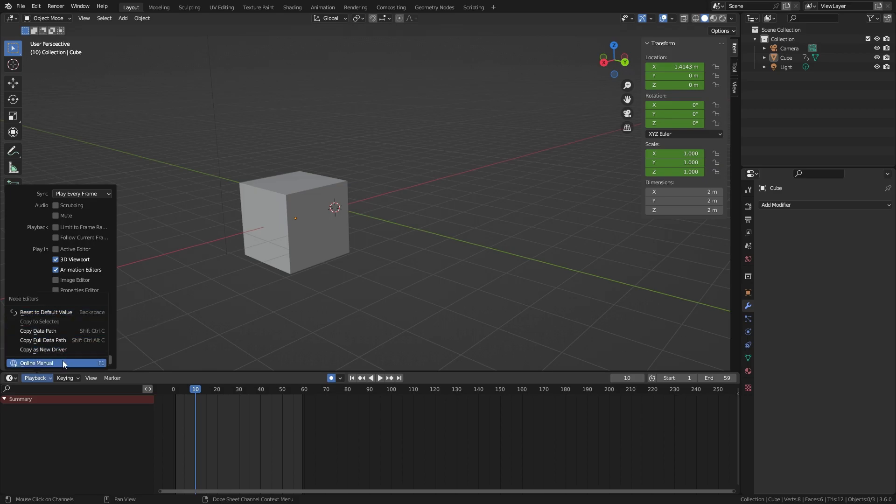